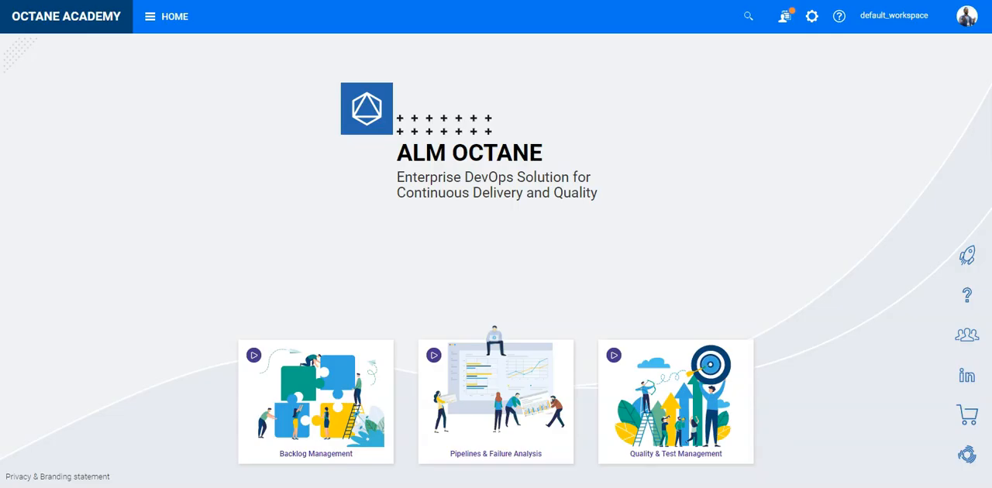
Open the defects list in Issues and display the relations of defect 2017, "Emails sent out as activation are marked as spam"
left_click(174, 16)
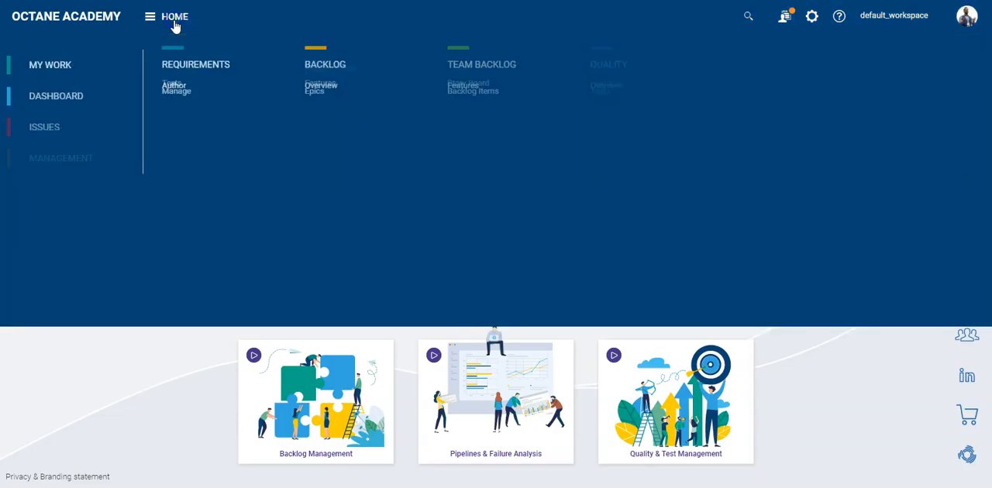
left_click(40, 123)
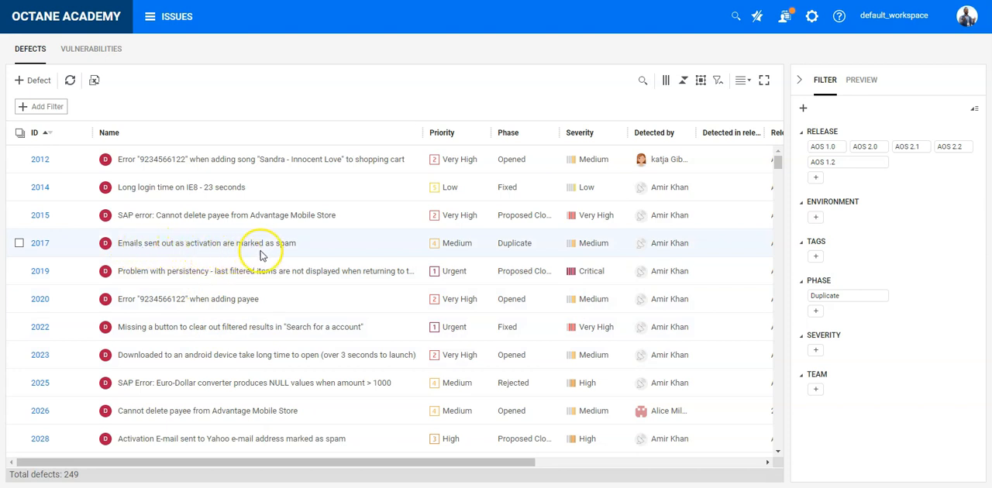
left_click(38, 244)
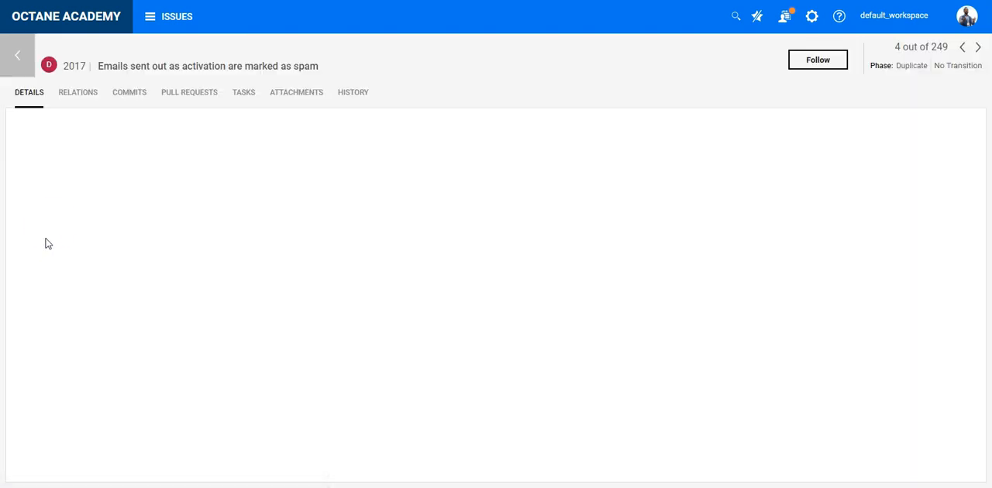
left_click(70, 95)
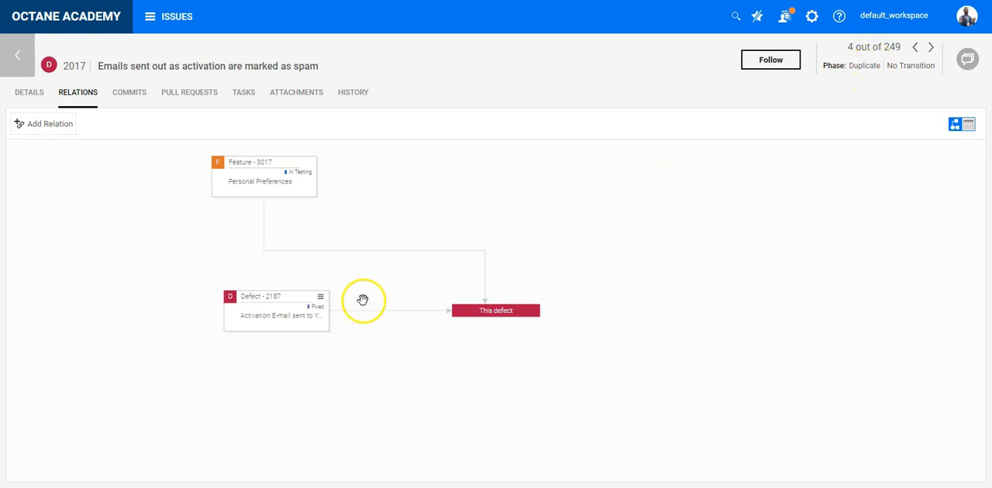
View the details of linked defect 2187 and return to the defects list
left_click(254, 299)
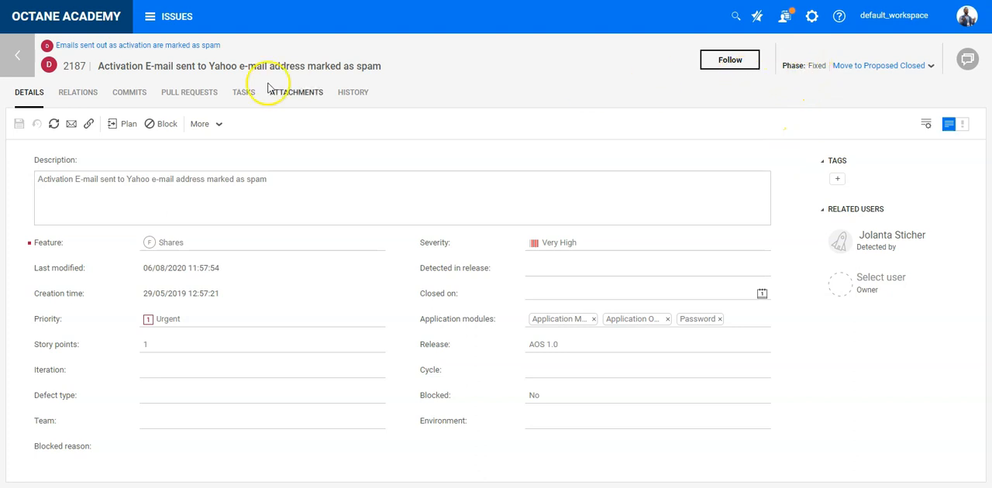
left_click(25, 64)
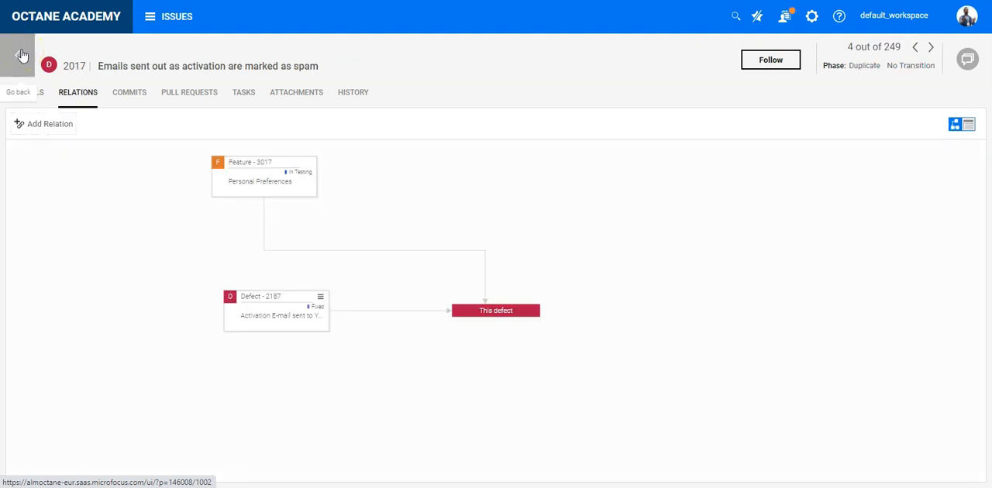
left_click(22, 56)
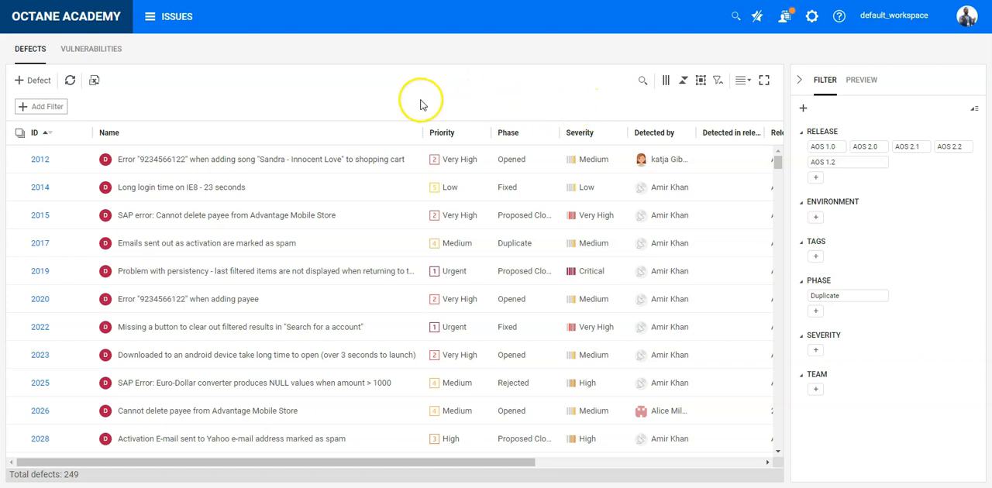
Filter the defects list by the linked Backlog Items' Phase, equal to Duplicate
left_click(45, 109)
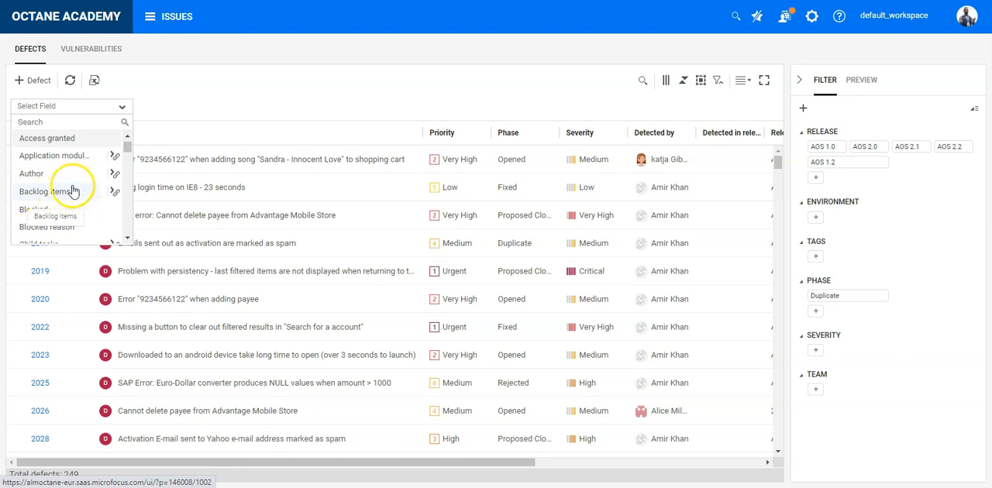
left_click(113, 194)
scroll(205, 248, "down", 4)
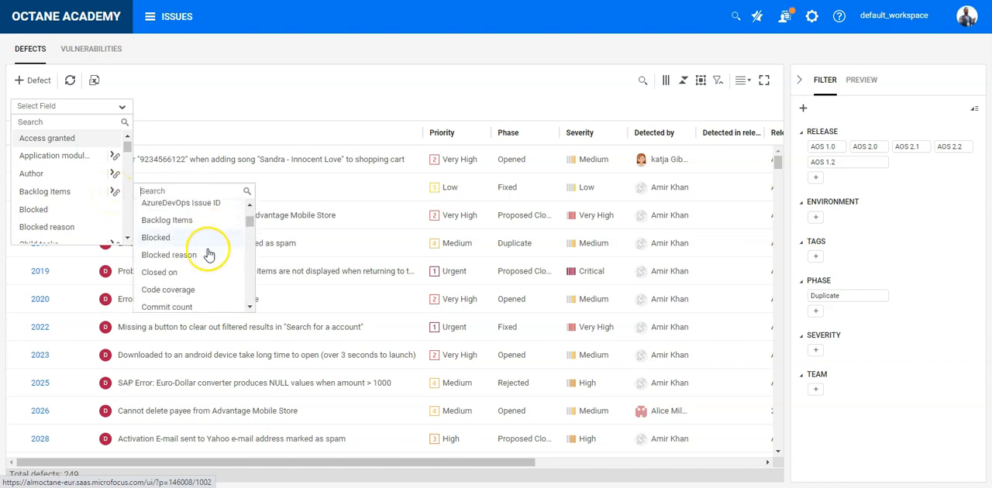
scroll(207, 254, "down", 10)
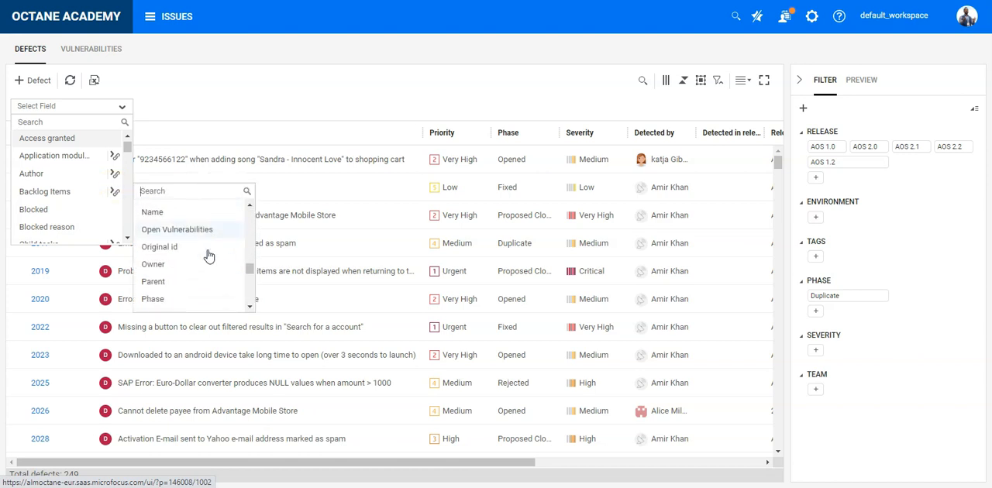
scroll(171, 248, "up", 2)
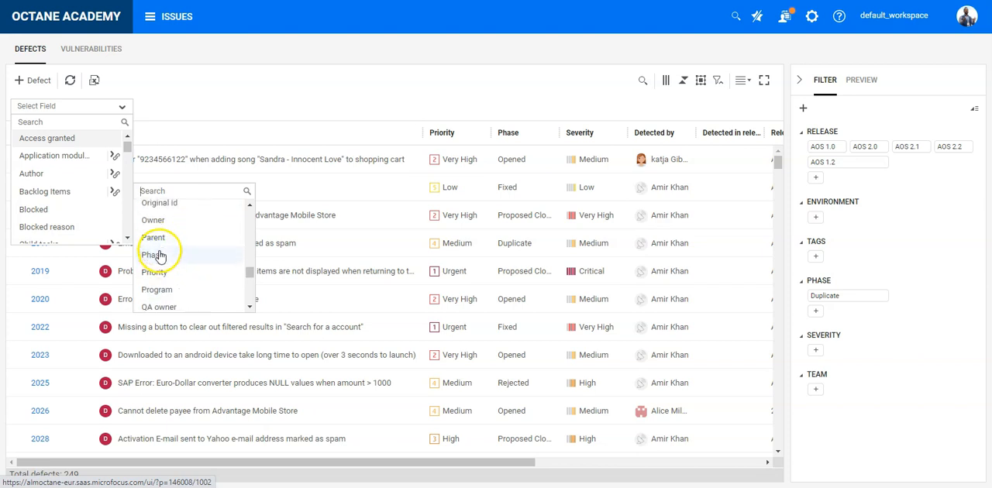
left_click(160, 253)
scroll(98, 230, "down", 2)
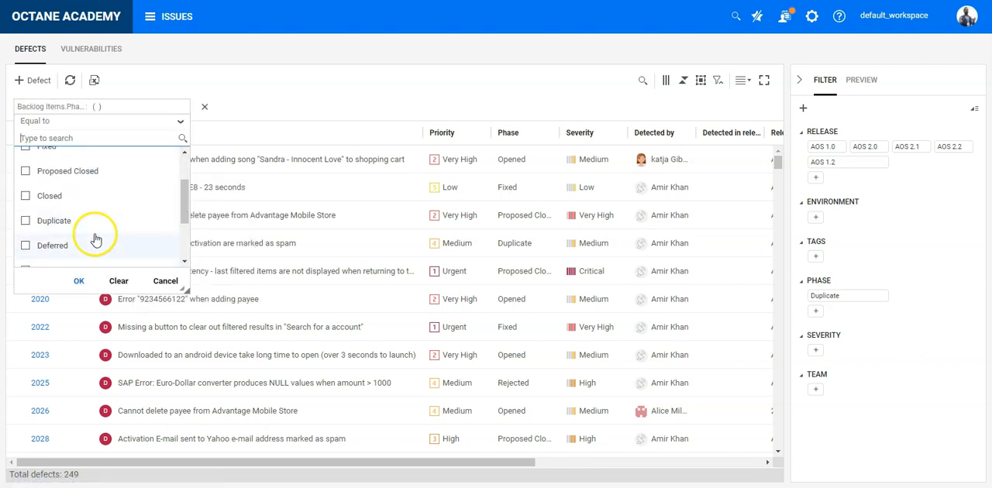
left_click(87, 226)
scroll(102, 246, "down", 2)
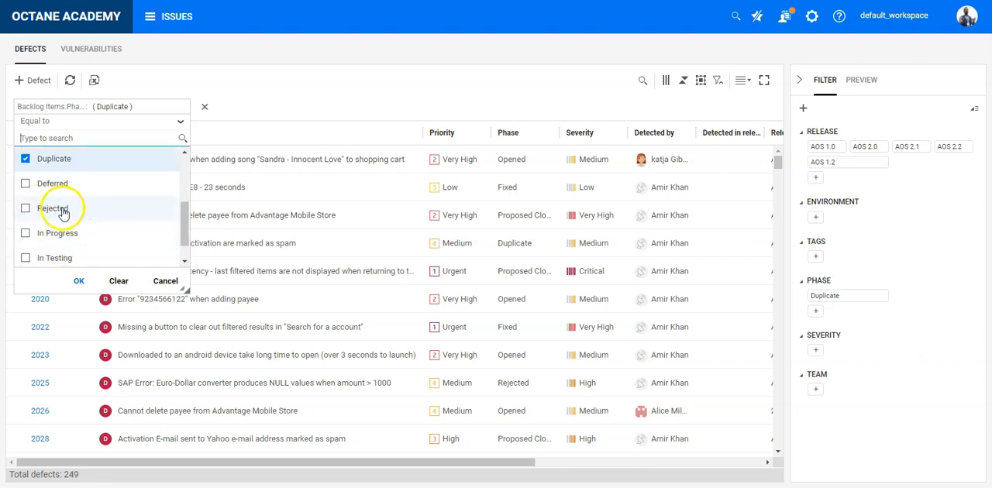
left_click(83, 282)
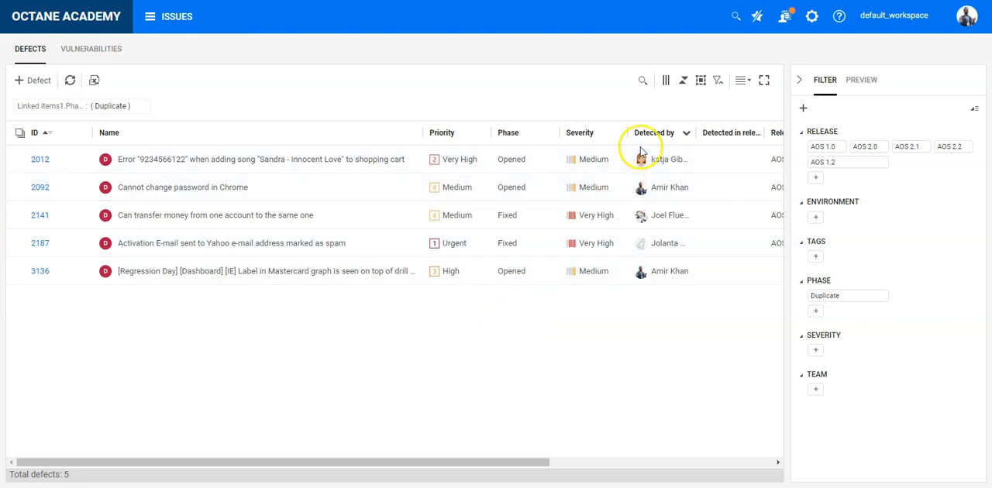
Add the Backlog Items column to the filtered defects grid
left_click(667, 81)
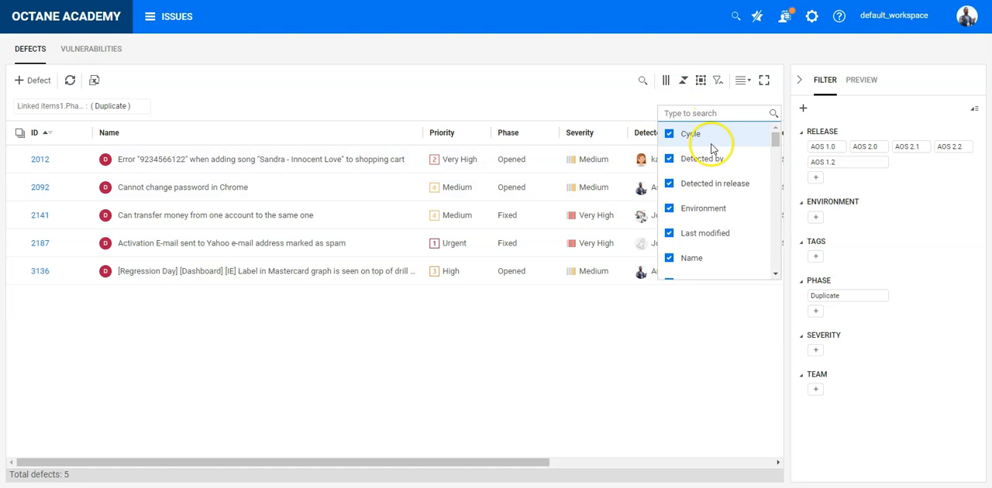
scroll(724, 186, "down", 5)
scroll(727, 187, "down", 3)
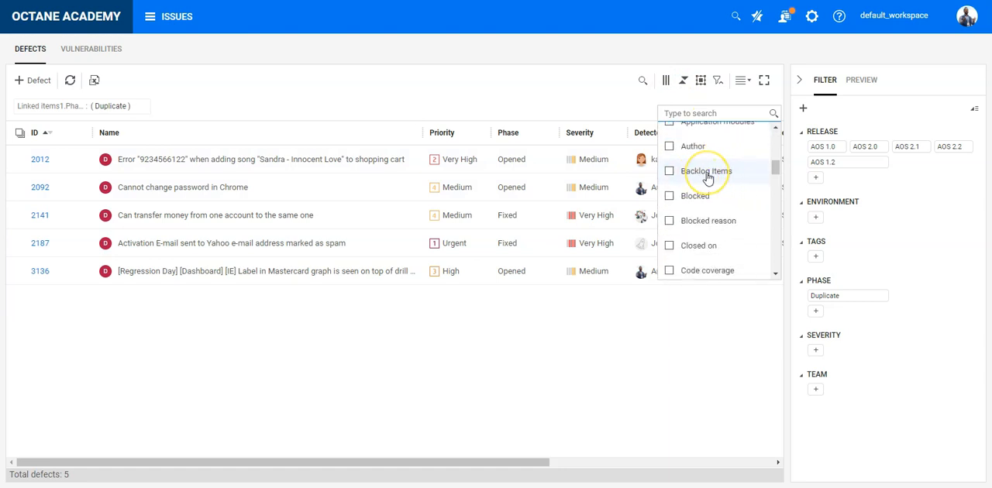
left_click(707, 173)
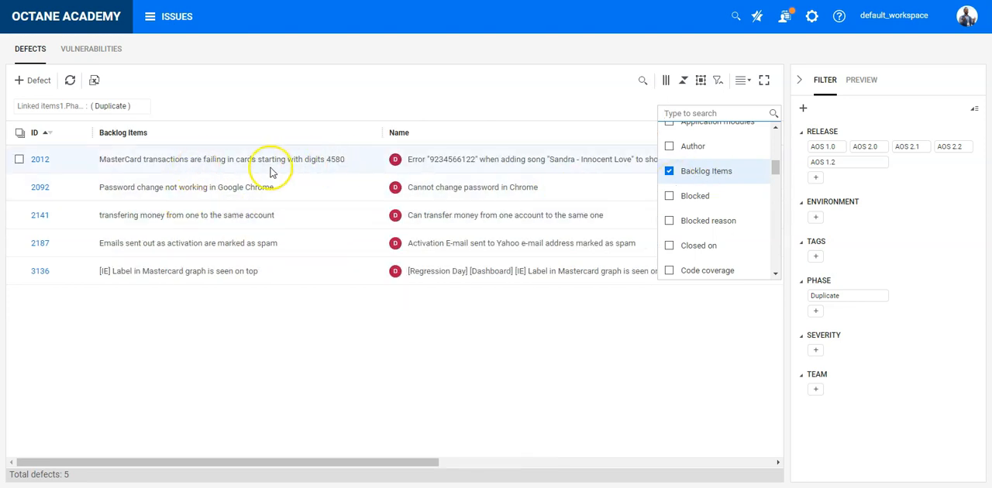
Examine the relations of defect 2012 and return to the filtered defects list
left_click(152, 165)
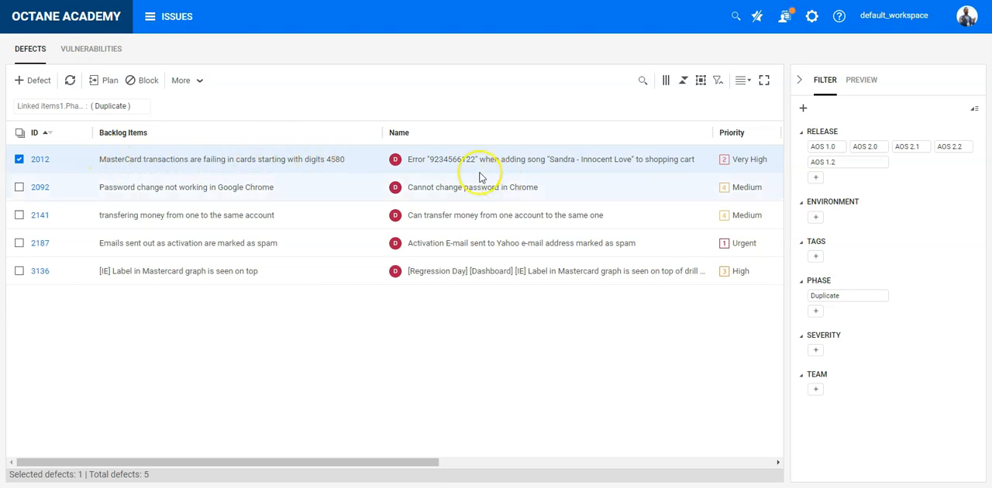
left_click(40, 159)
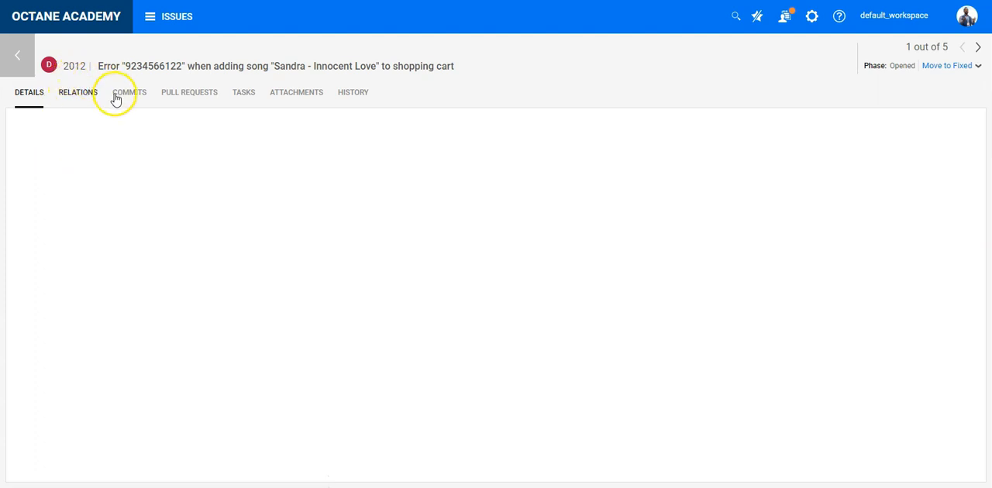
left_click(90, 96)
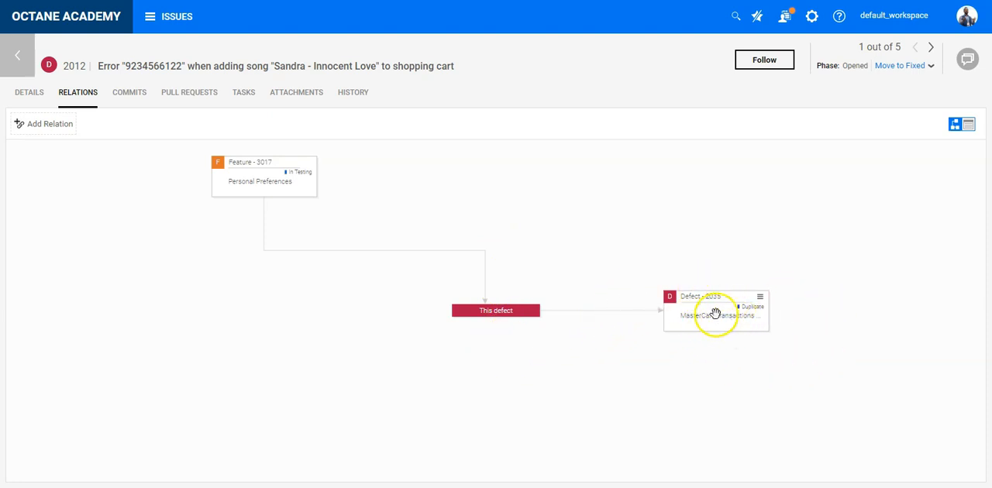
left_click(22, 60)
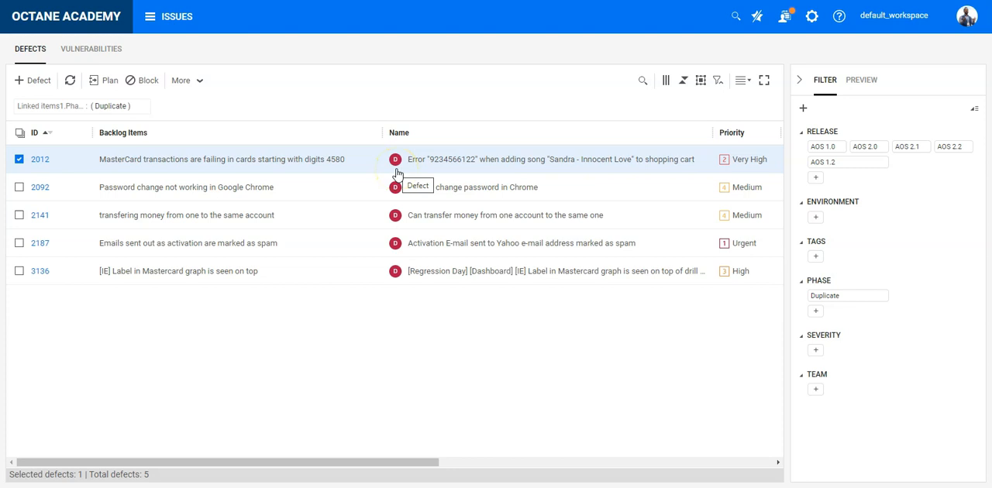
Start a custom Current Status graph on the Dashboard and name it "Defects with Duplicates"
left_click(185, 27)
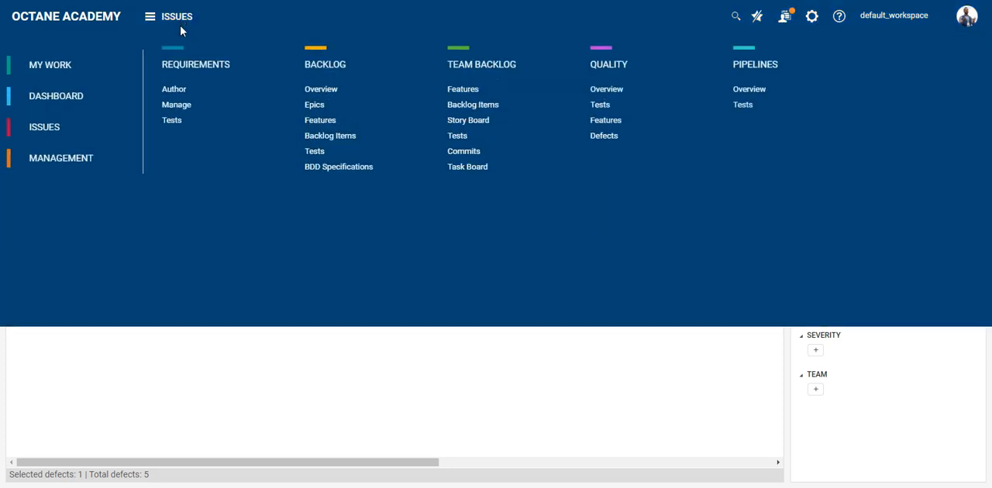
left_click(66, 101)
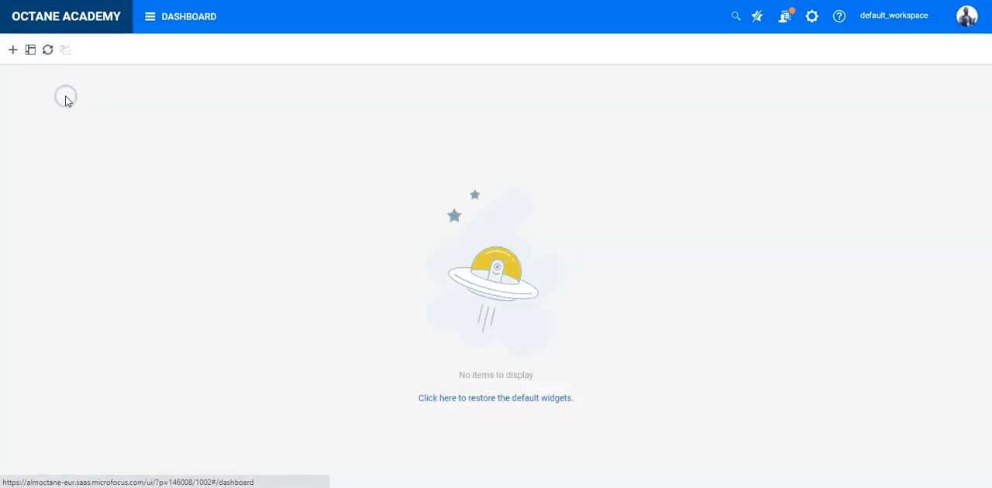
left_click(16, 53)
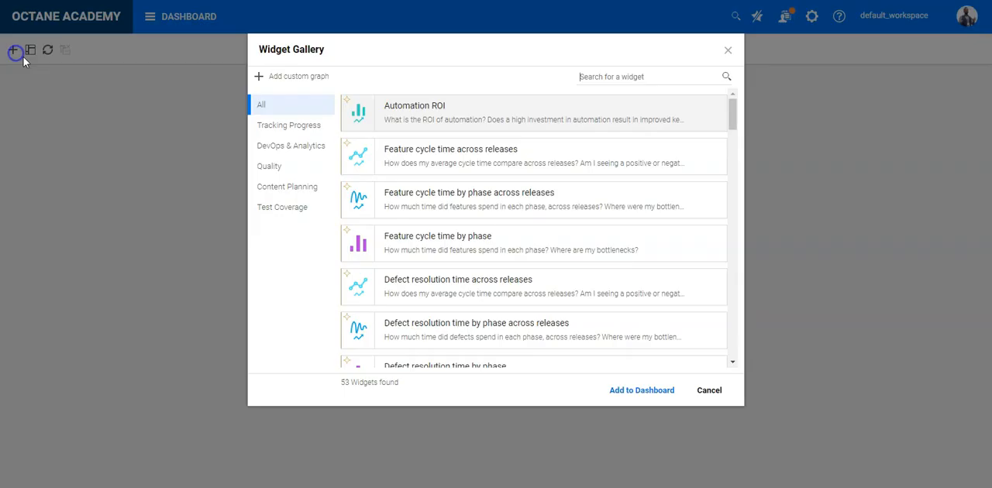
left_click(329, 81)
left_click(416, 211)
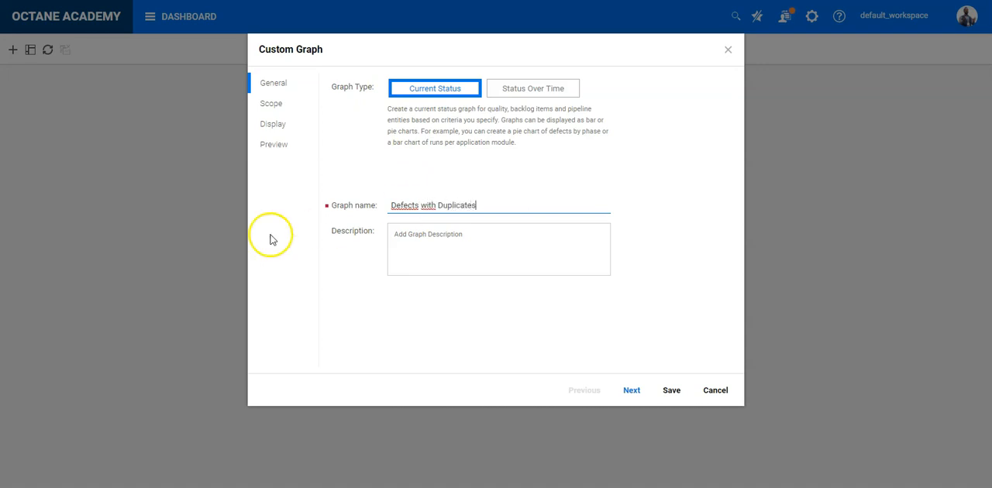
In the graph's scope, add a filter for defects whose linked Backlog Items' Phase equals Duplicate
left_click(279, 105)
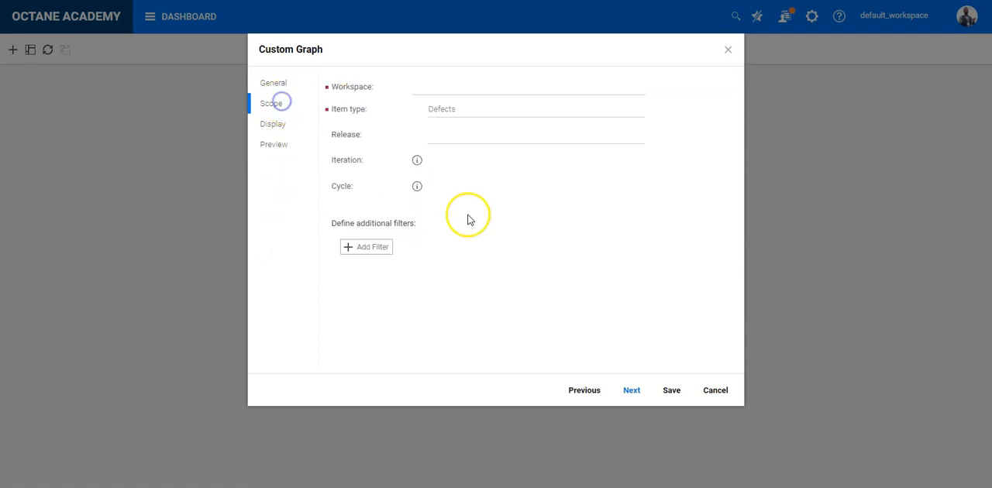
left_click(426, 140)
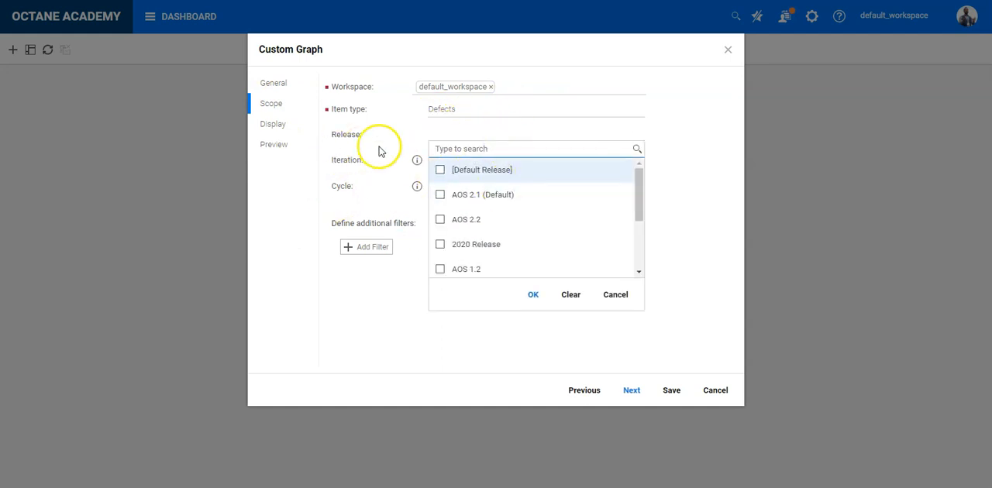
left_click(368, 176)
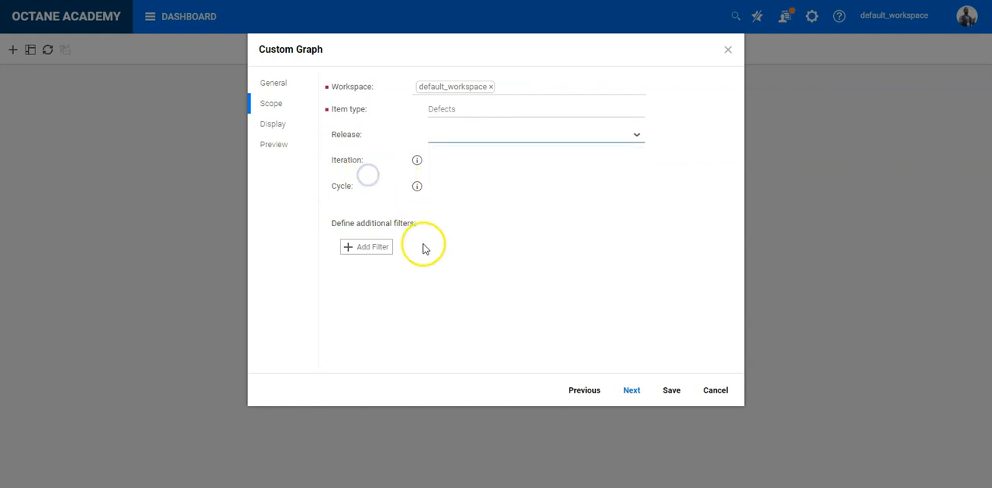
left_click(380, 248)
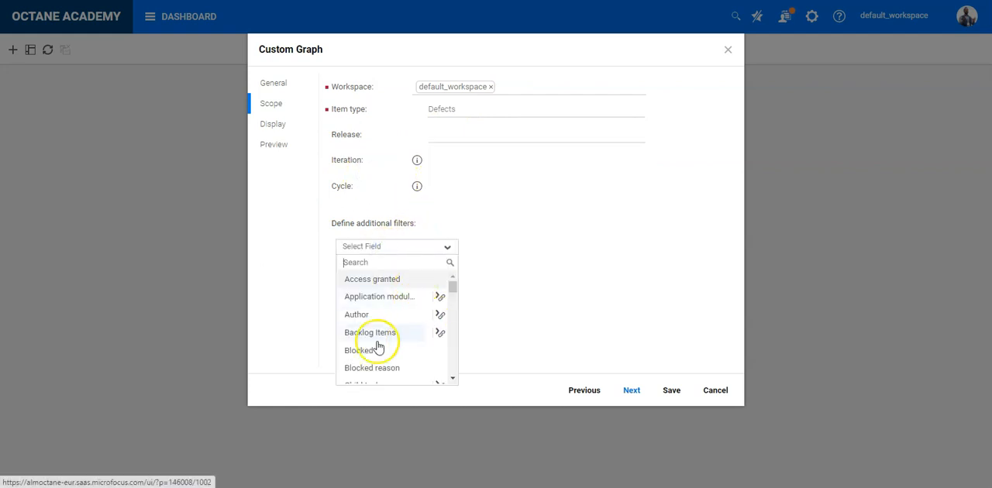
left_click(440, 332)
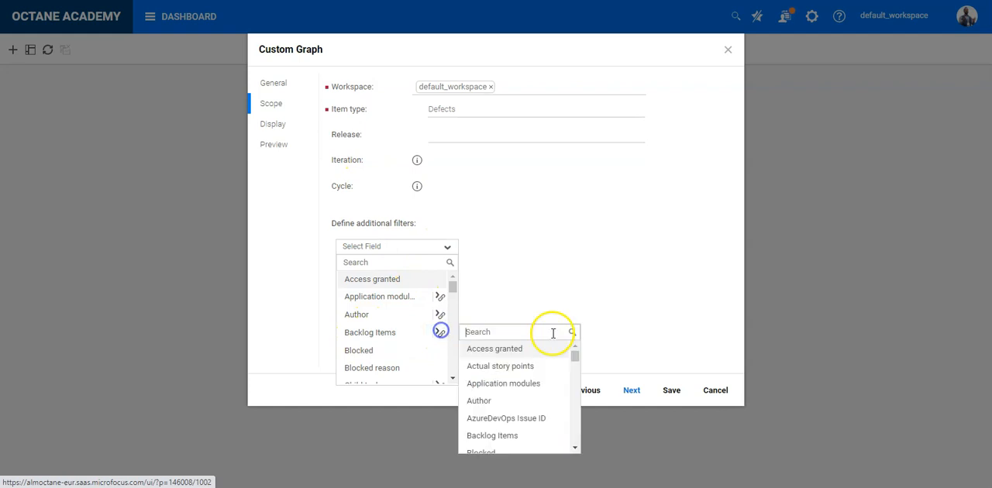
type("phase")
left_click(502, 369)
scroll(403, 376, "down", 1)
left_click(395, 362)
left_click(402, 419)
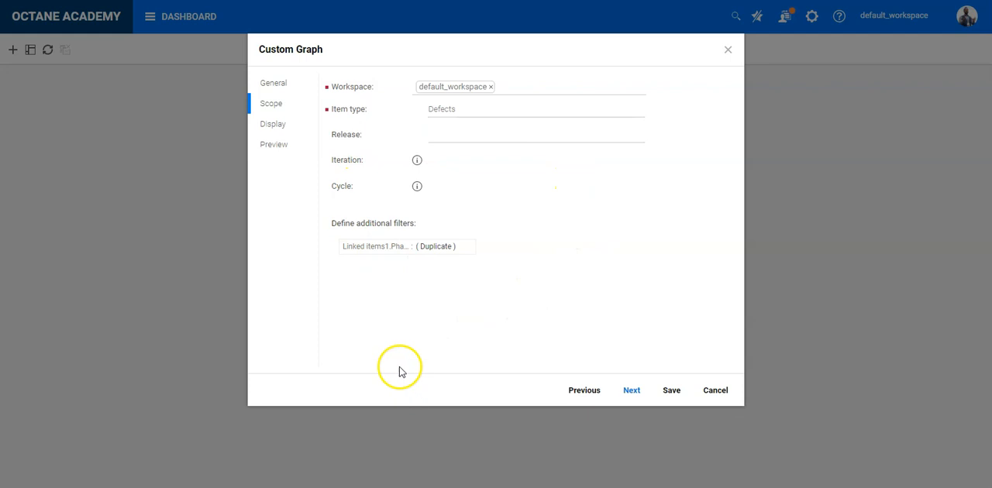
Group the graph by Priority, preview it and save it to the dashboard
left_click(272, 127)
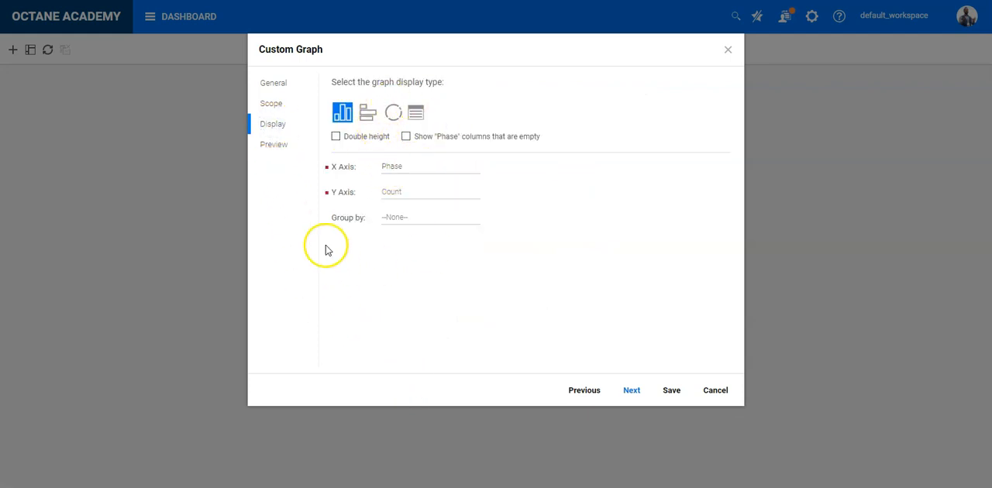
left_click(399, 220)
scroll(458, 302, "down", 5)
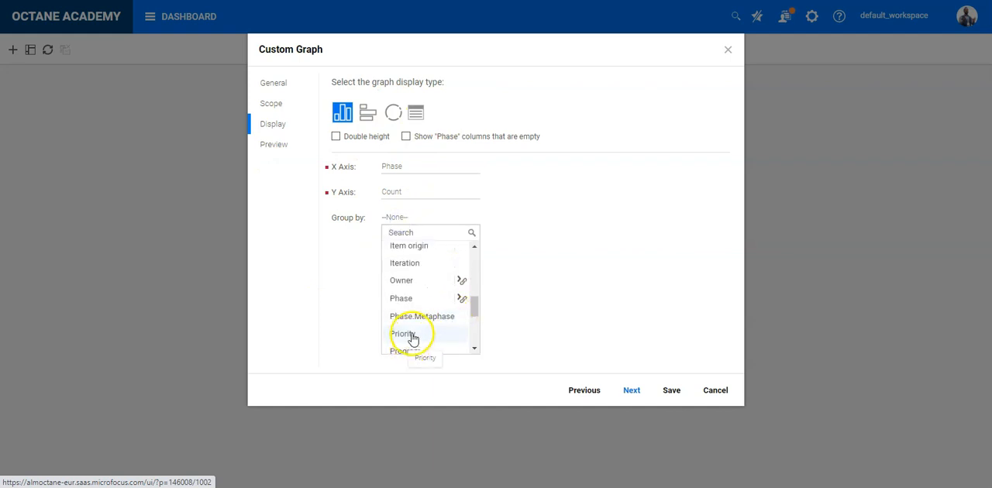
left_click(431, 339)
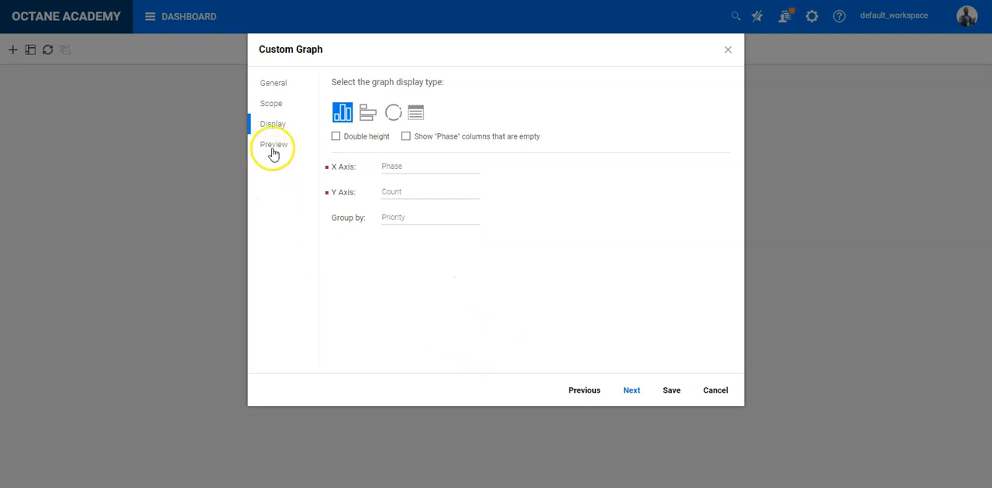
left_click(632, 391)
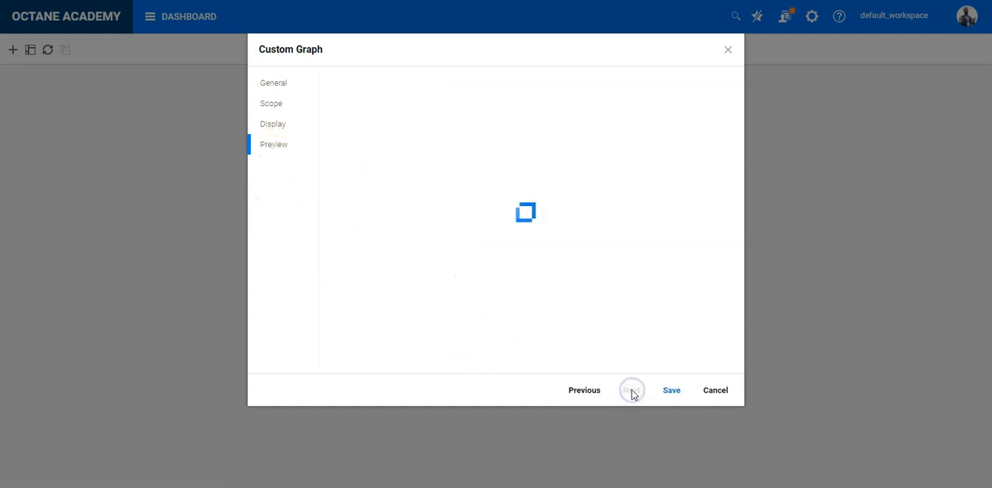
left_click(671, 391)
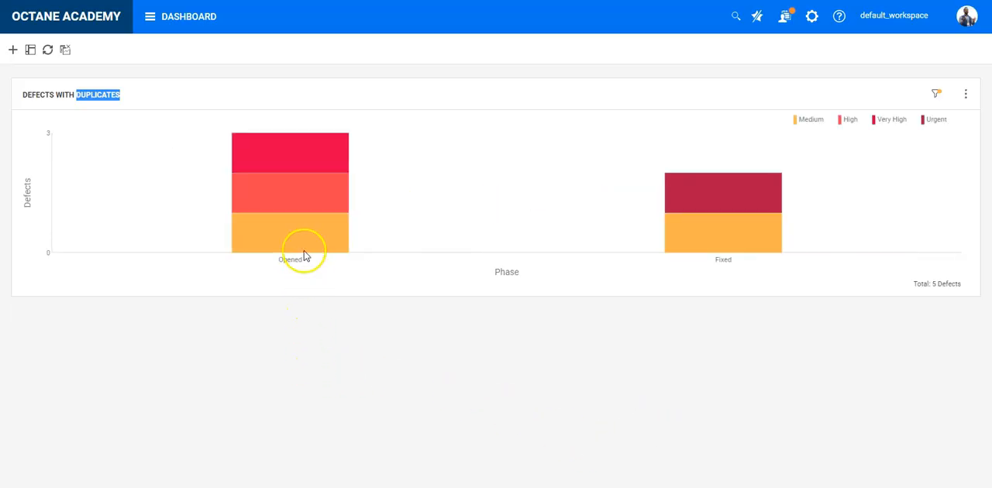
Examine the priority breakdown of the Opened and Fixed bars in the dashboard graph and return to the home page
mouse_move(303, 238)
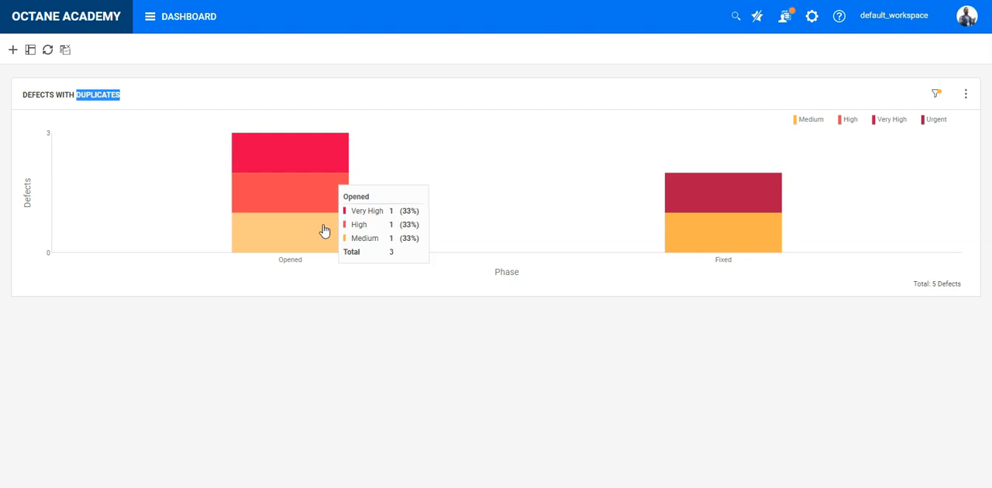
left_click(733, 216)
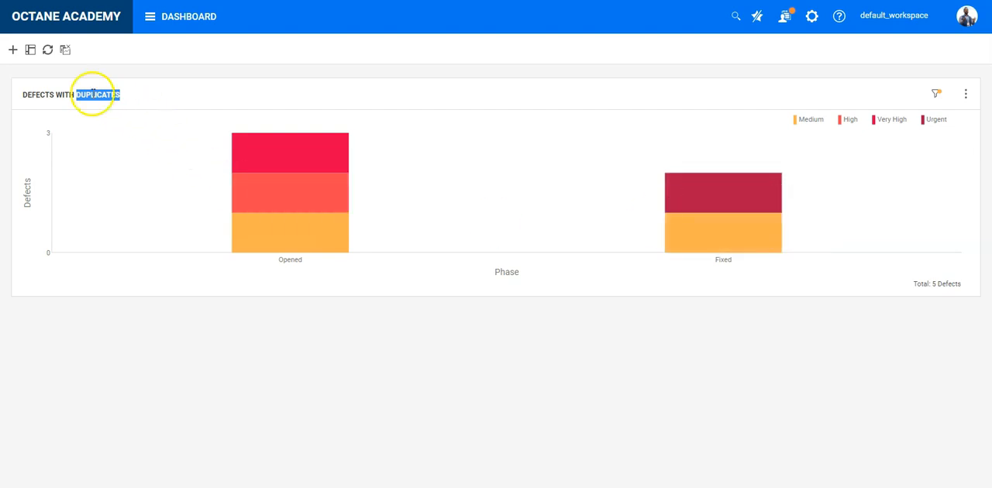
left_click(501, 305)
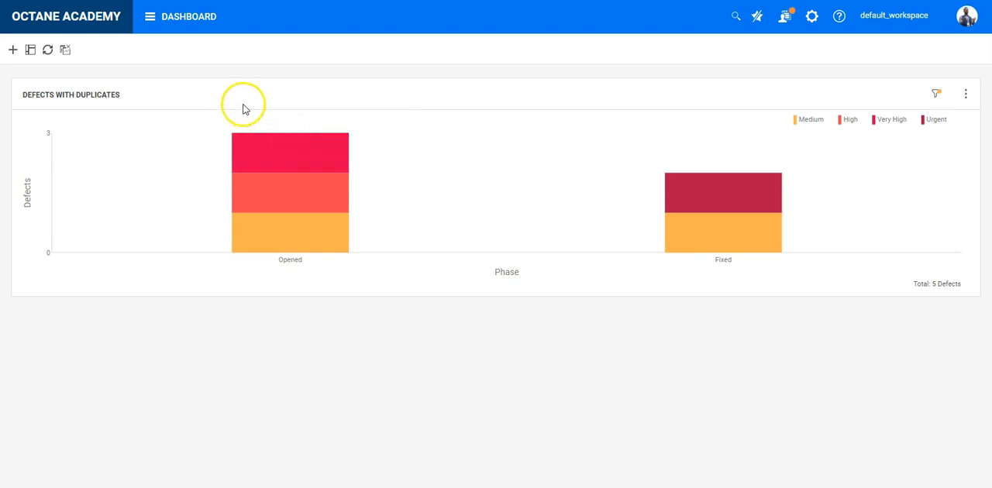
left_click(92, 26)
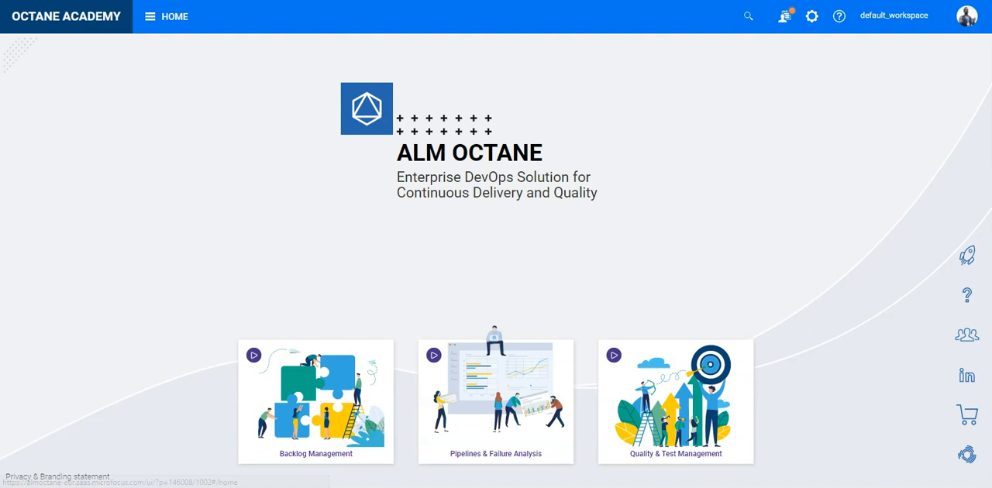